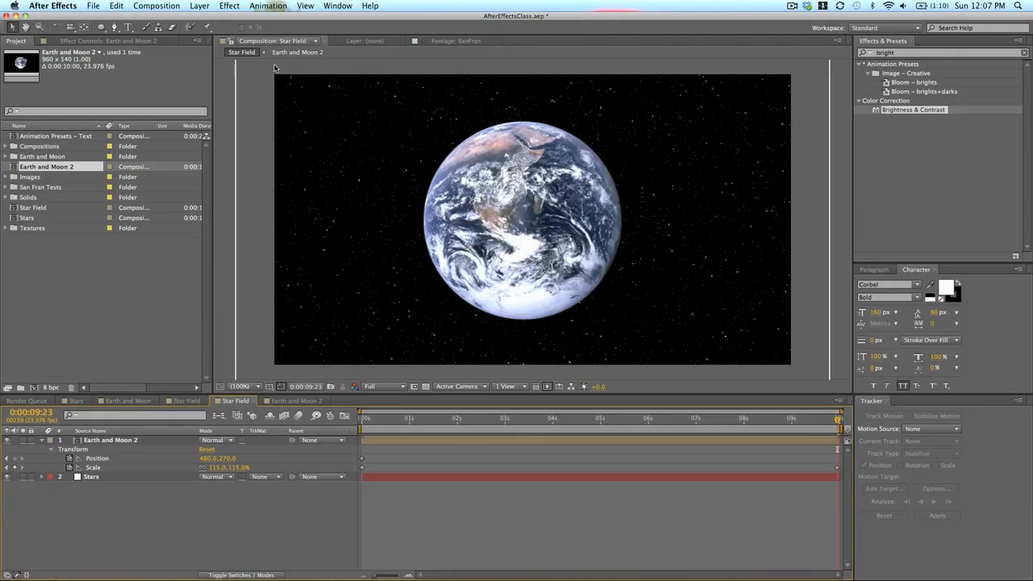
pyautogui.click(92, 6)
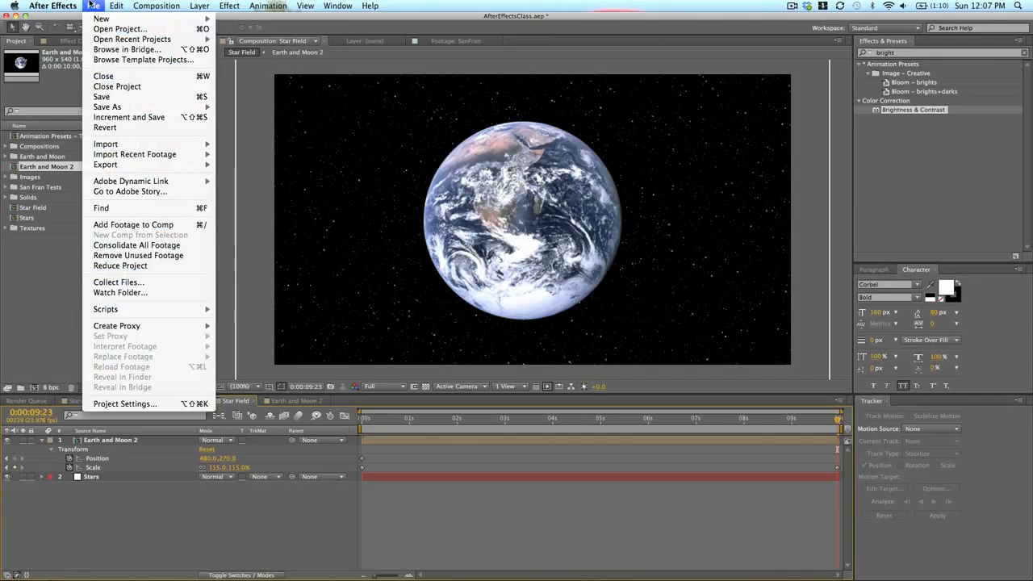
pyautogui.moveTo(113, 311)
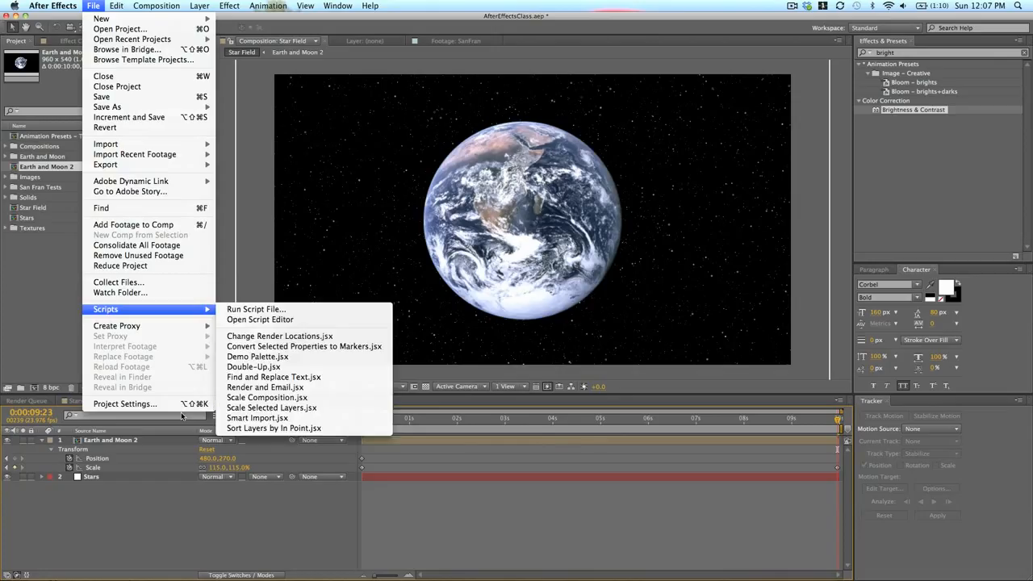
pyautogui.click(511, 529)
# - Move the current time to 0:00:03:17 and add the Star Field composition to the render queue
pyautogui.click(539, 419)
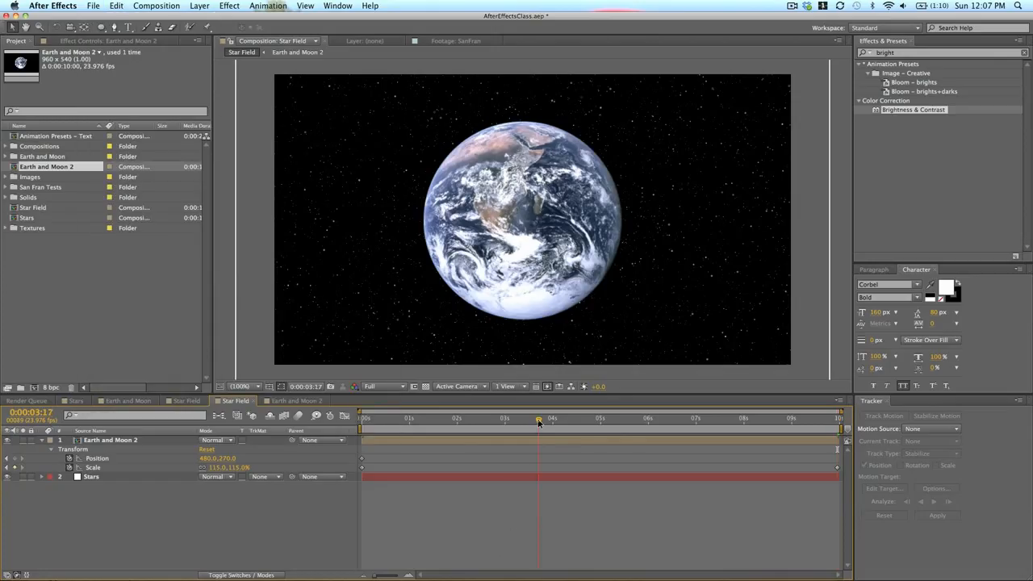
pyautogui.click(171, 6)
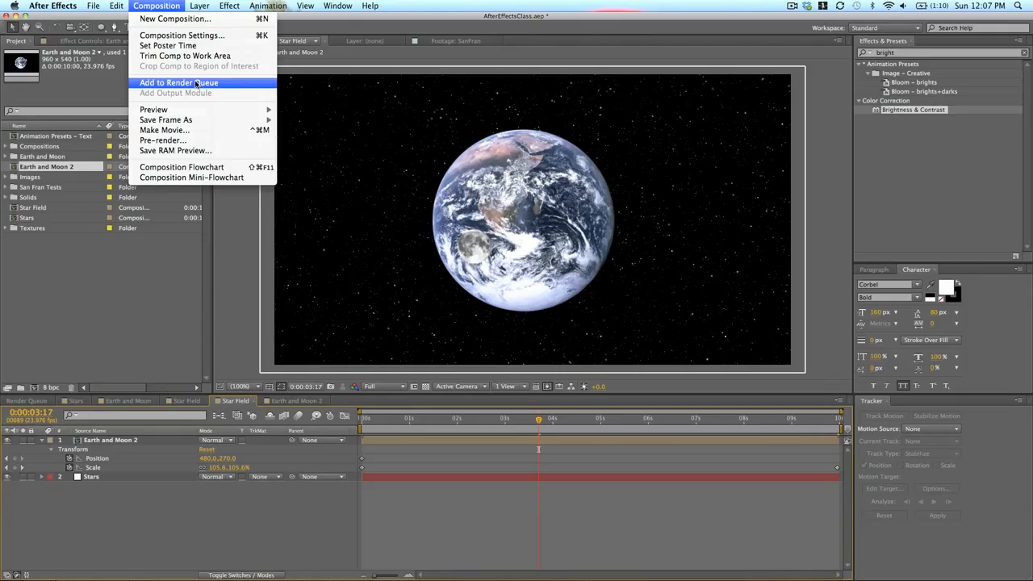
pyautogui.click(195, 84)
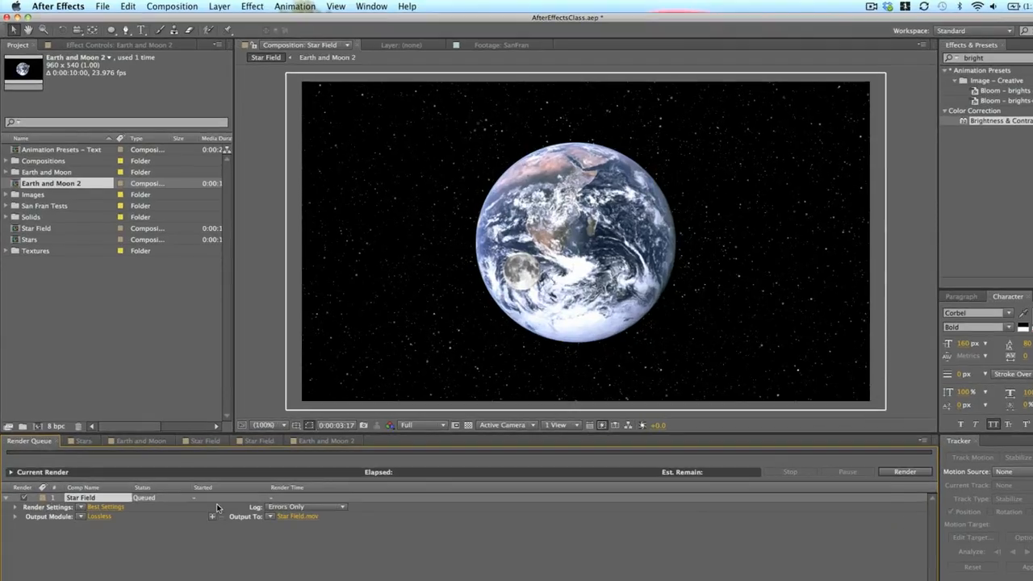
# - Examine the quality, resolution, frame rate and time span in the queued Star Field item's render settings
pyautogui.click(97, 507)
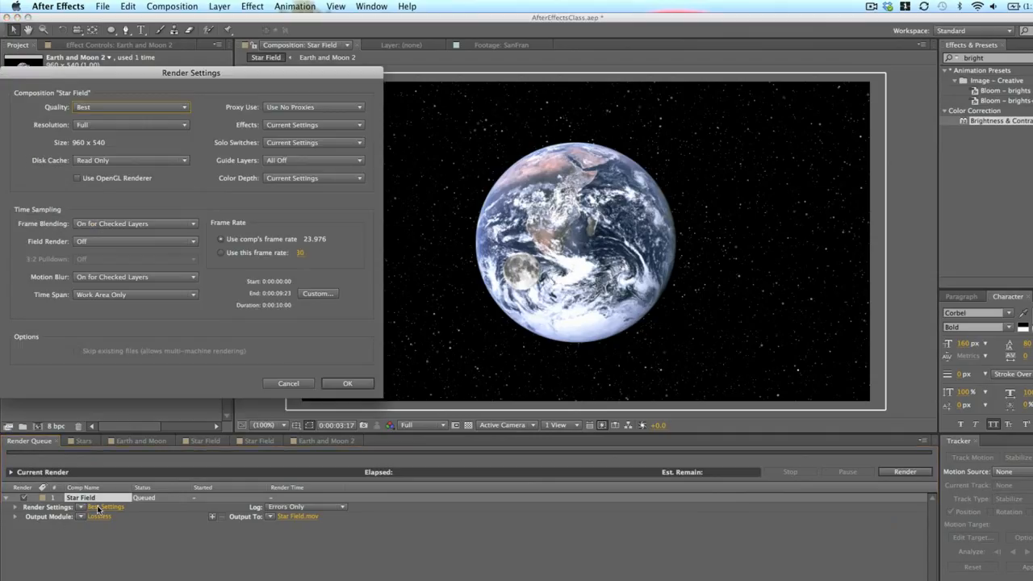
pyautogui.moveTo(238, 77); pyautogui.dragTo(476, 109)
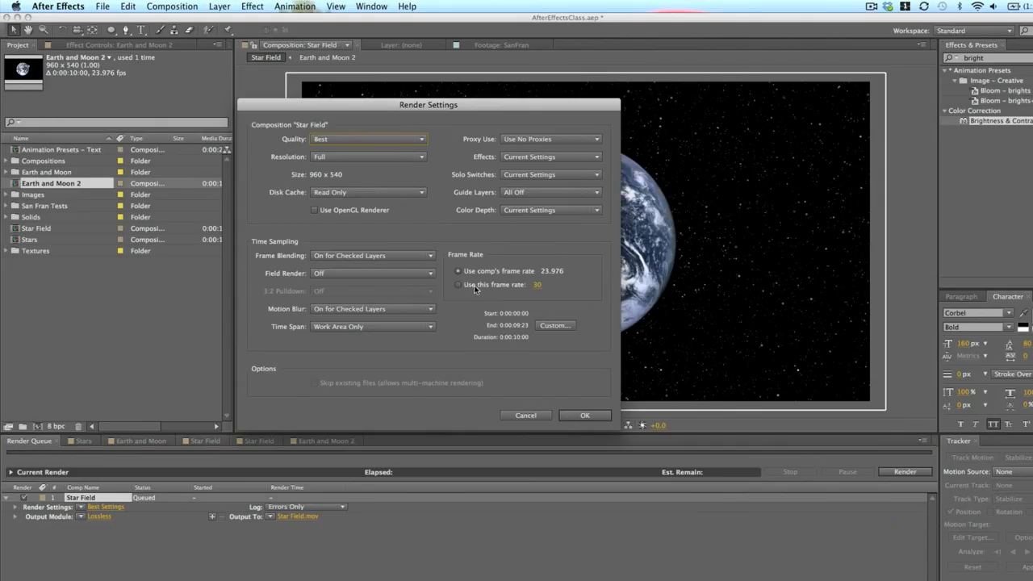
pyautogui.click(526, 415)
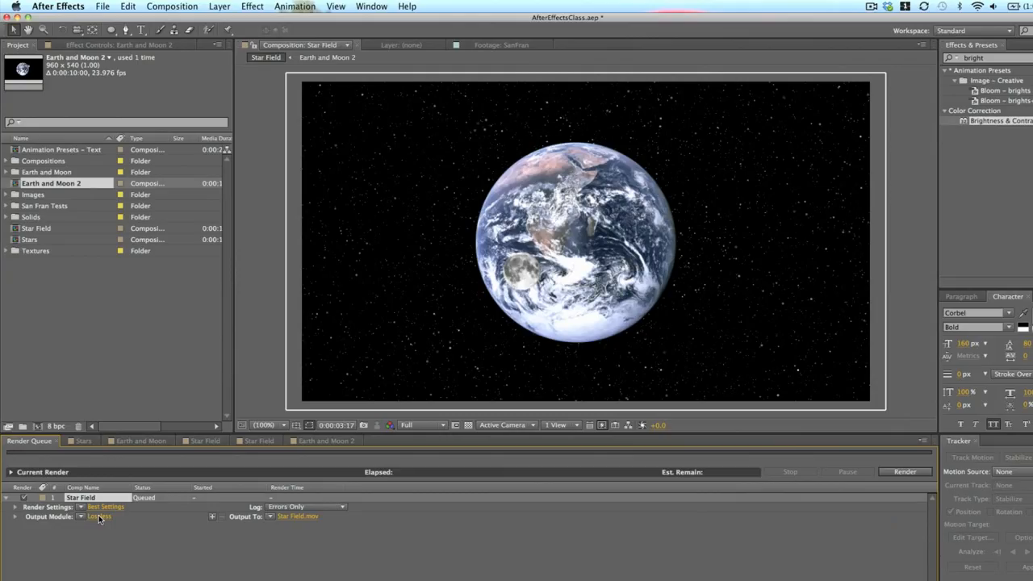
# - Examine the available format, channel and color options in the Star Field item's output module settings
pyautogui.click(99, 518)
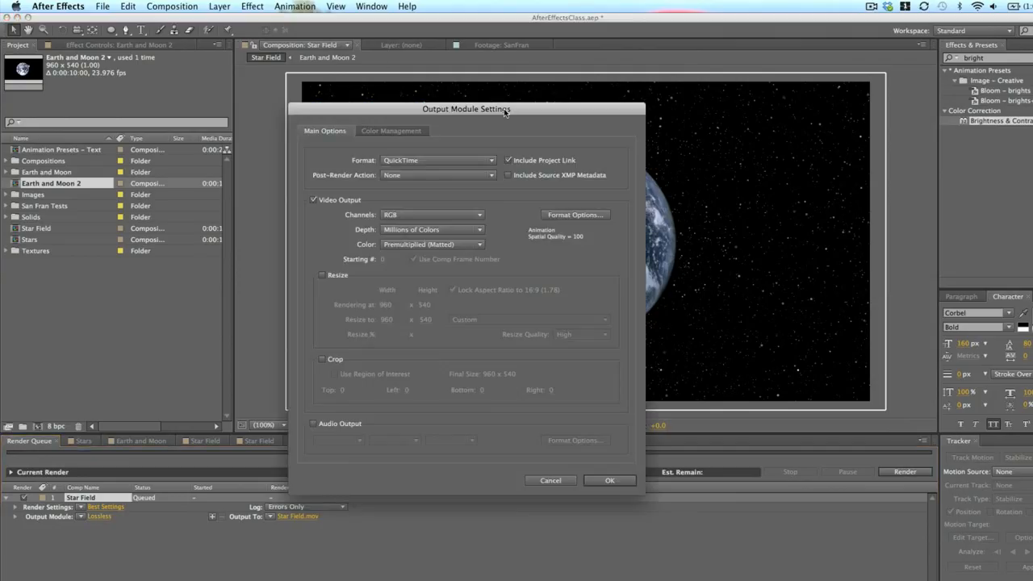
pyautogui.moveTo(503, 108); pyautogui.dragTo(542, 67)
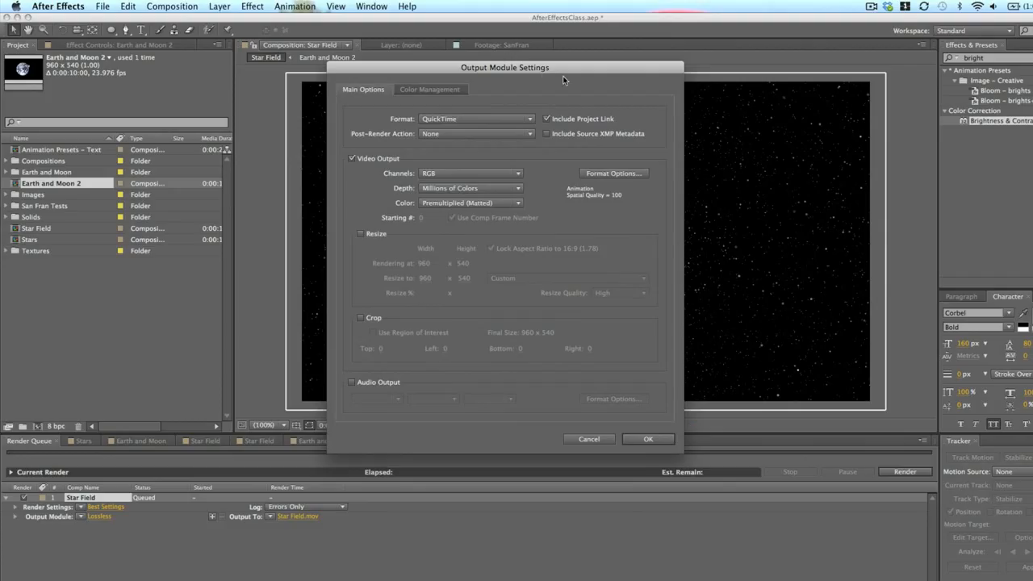
pyautogui.moveTo(567, 66); pyautogui.dragTo(601, 88)
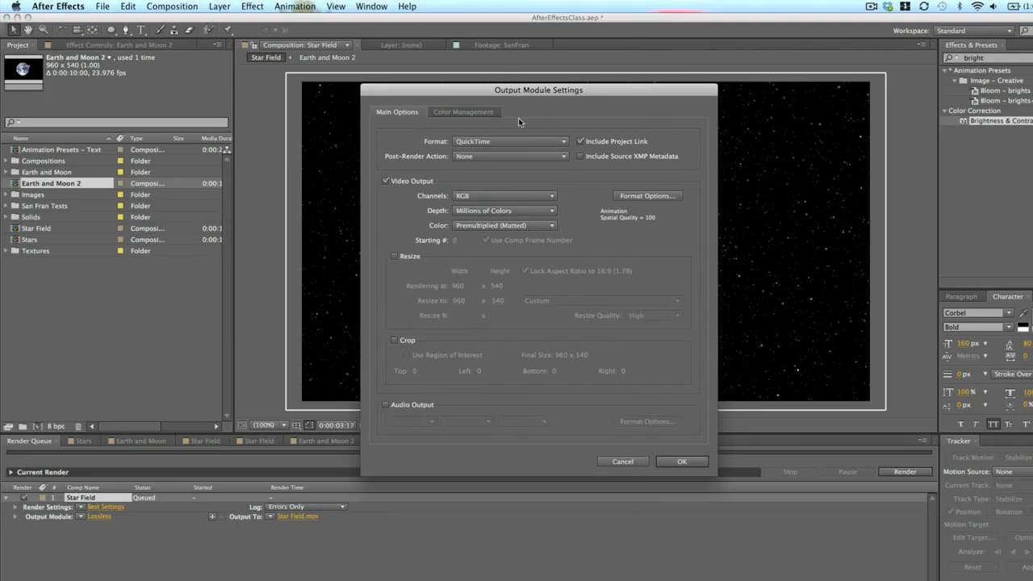
pyautogui.click(552, 142)
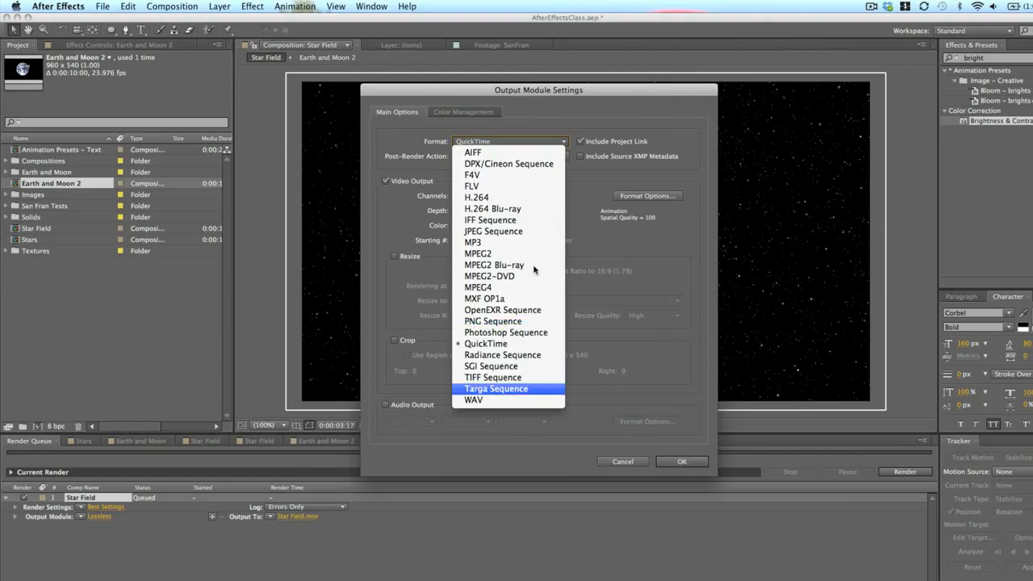
pyautogui.click(517, 110)
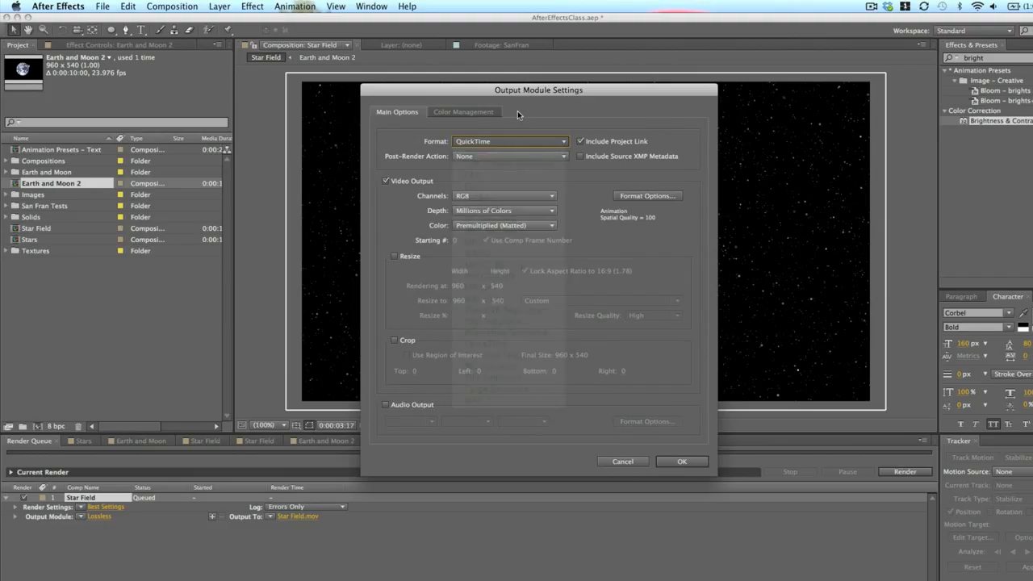
pyautogui.click(507, 194)
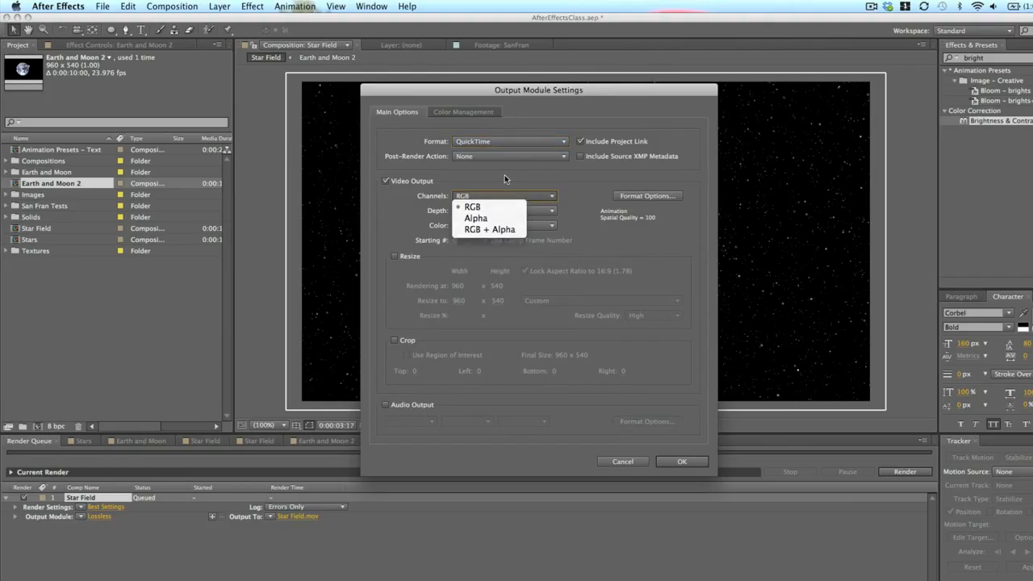
pyautogui.click(506, 177)
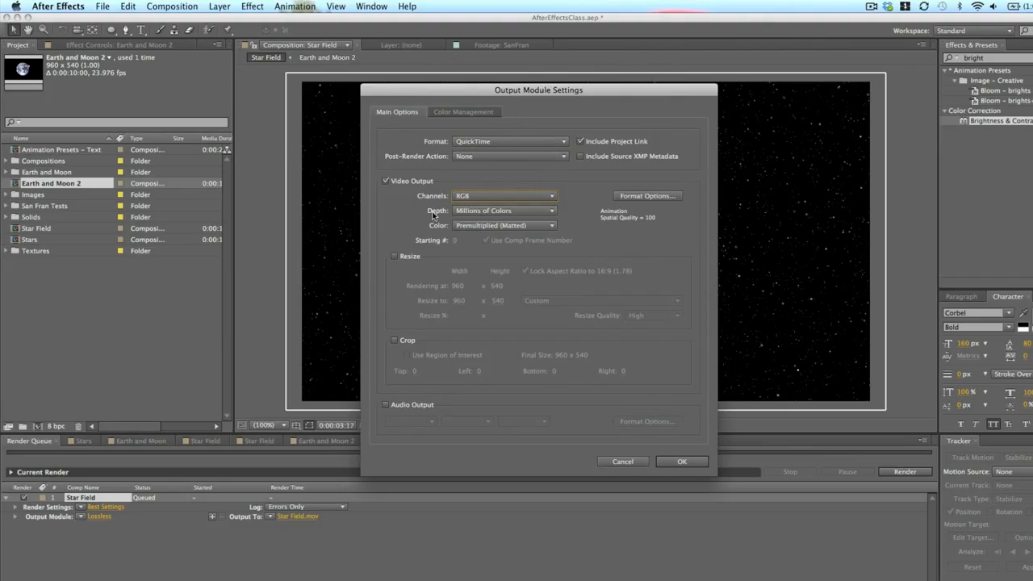
pyautogui.click(488, 226)
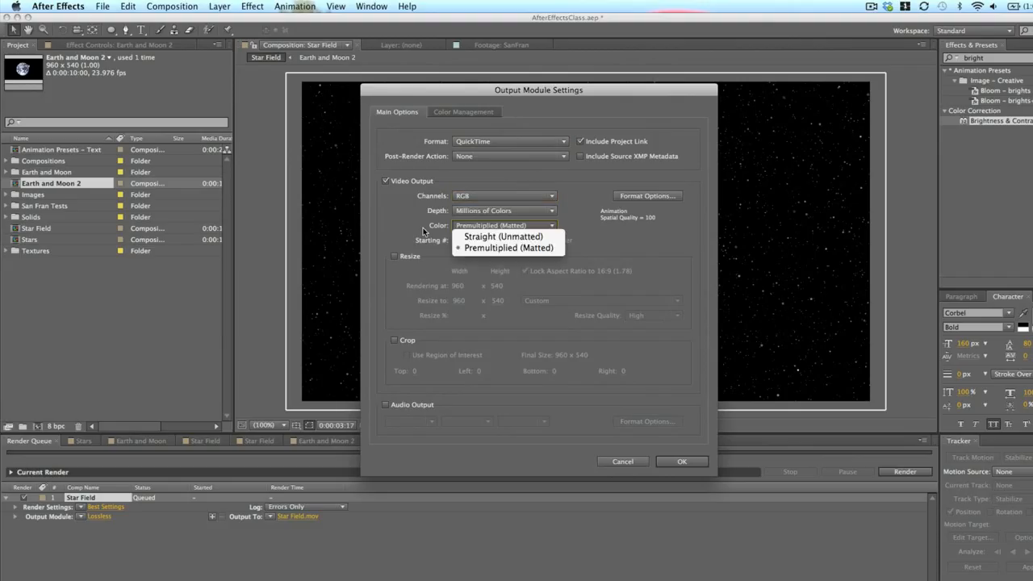
pyautogui.click(424, 232)
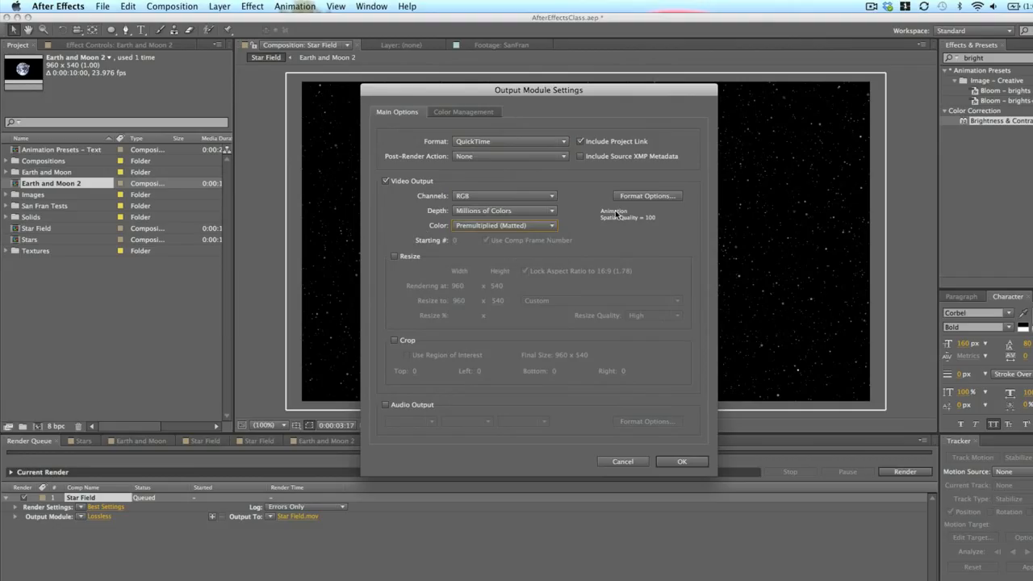
# - Set the QuickTime video codec of the output module to H.264 and accept the format options
pyautogui.click(667, 198)
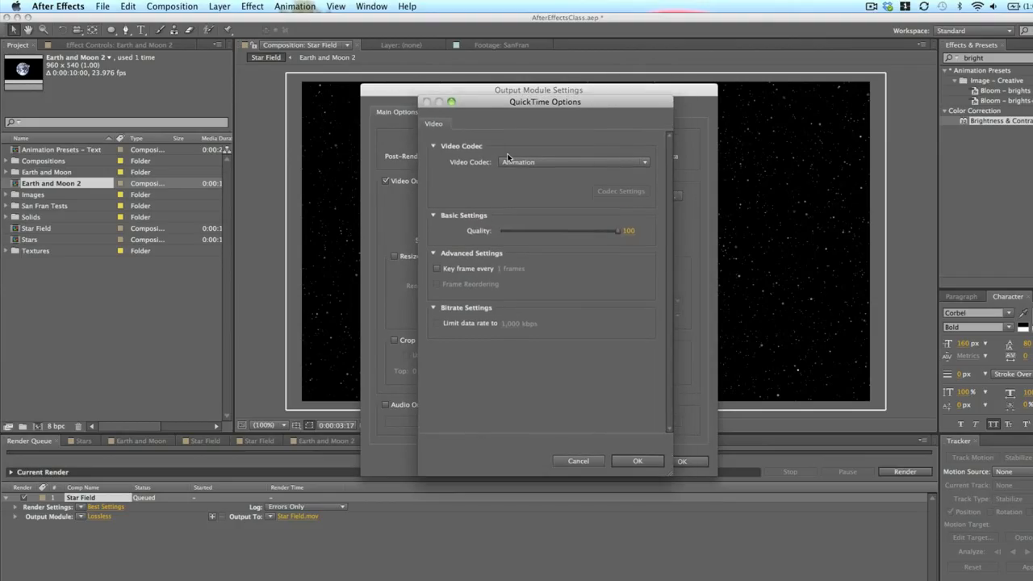
pyautogui.click(562, 163)
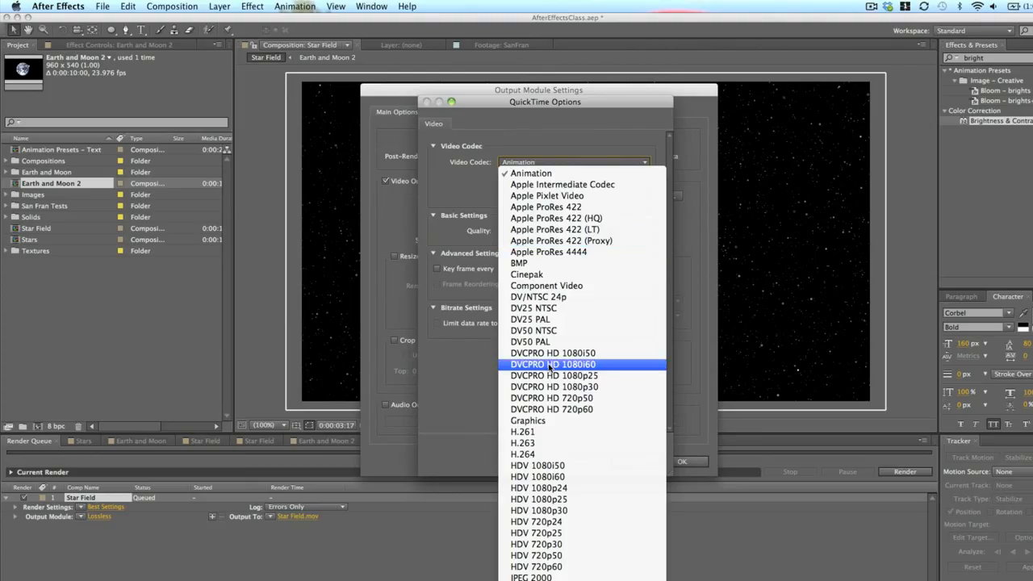
pyautogui.scroll(-5, 541, 500)
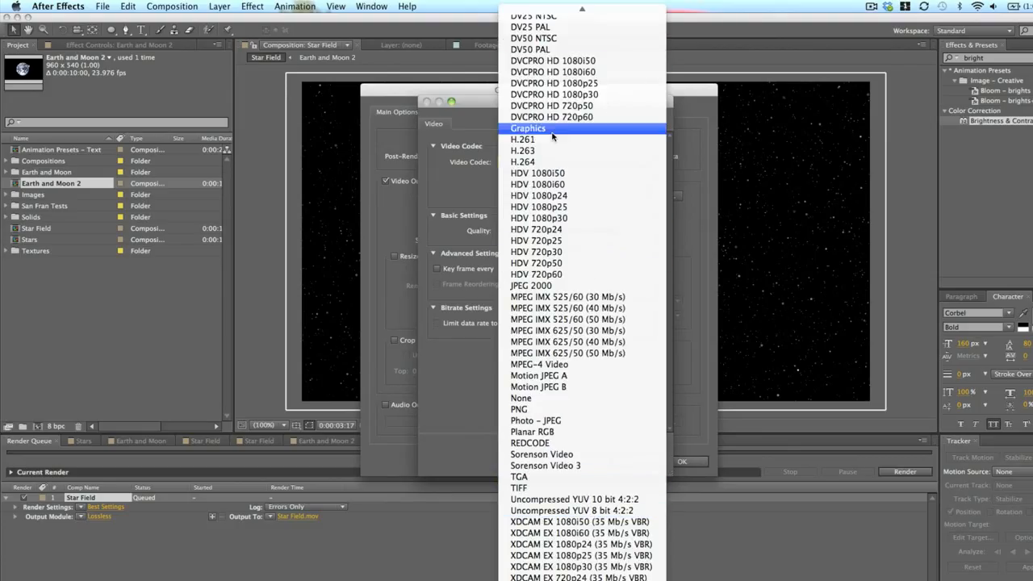
pyautogui.click(547, 164)
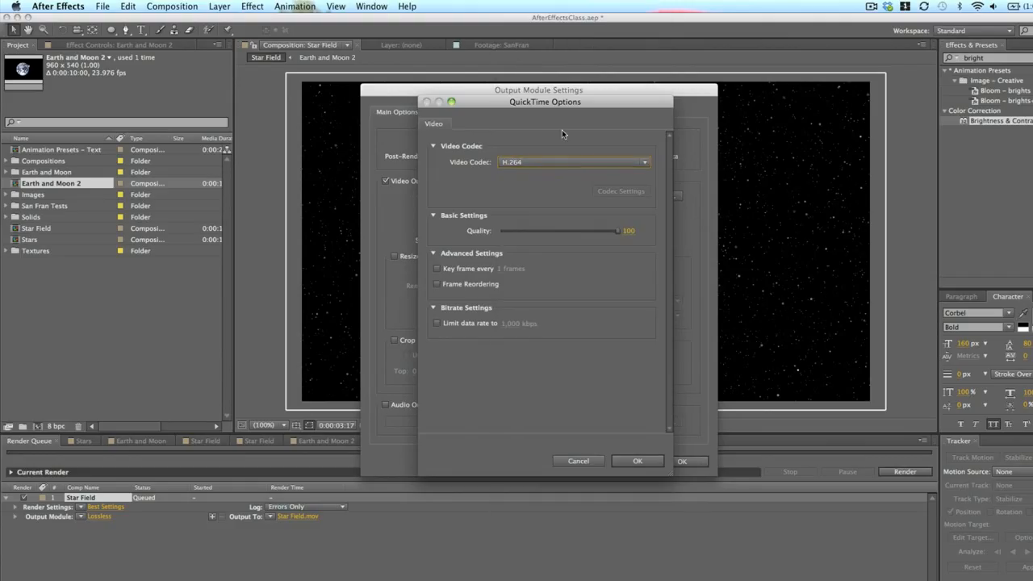
pyautogui.click(517, 161)
pyautogui.scroll(-7, 595, 456)
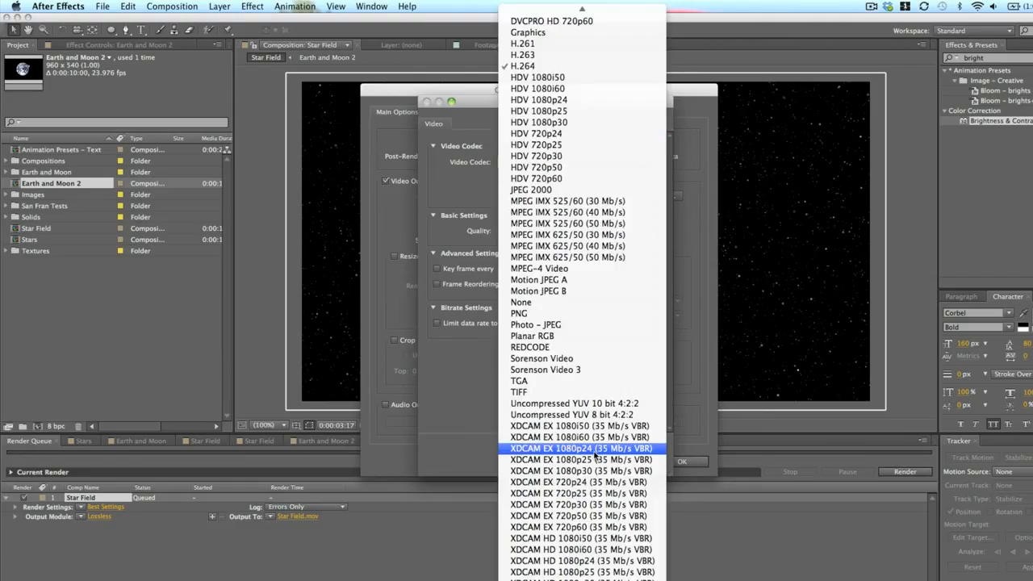
pyautogui.scroll(4, 595, 456)
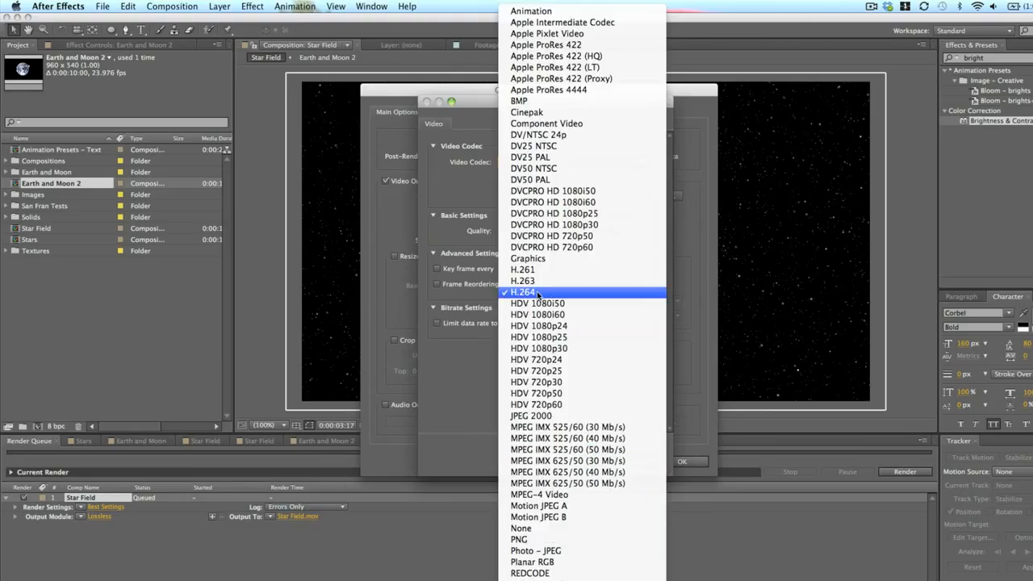
pyautogui.click(537, 293)
pyautogui.press('Return')
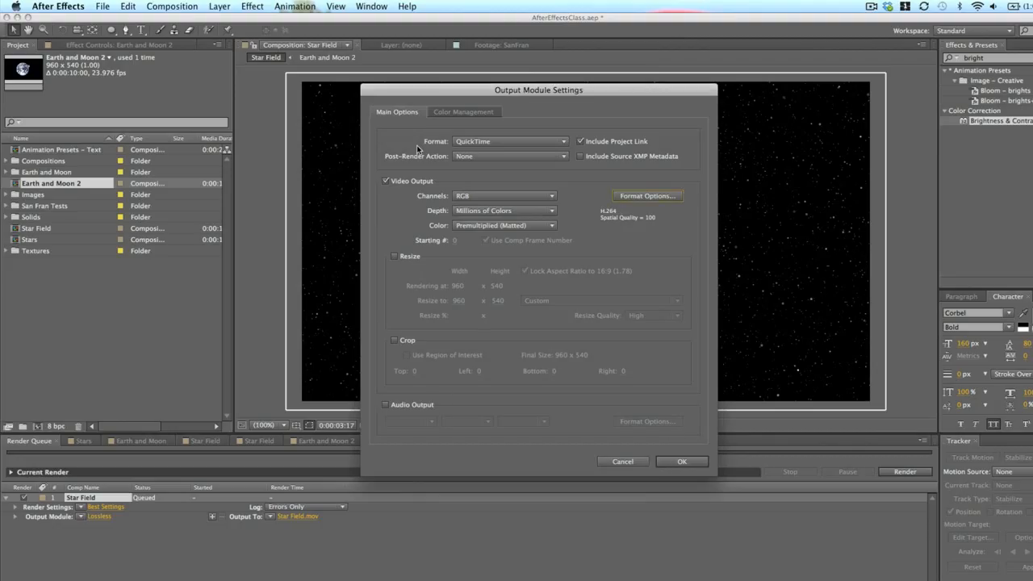
# - Enable audio output with the Uncompressed audio codec and apply the output module settings
pyautogui.click(385, 405)
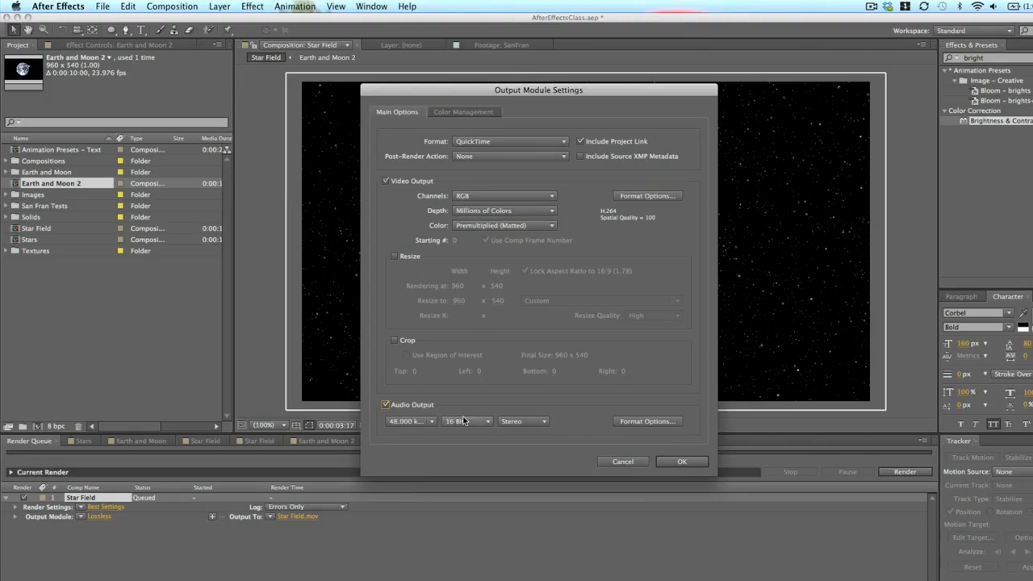
pyautogui.click(651, 422)
pyautogui.click(542, 162)
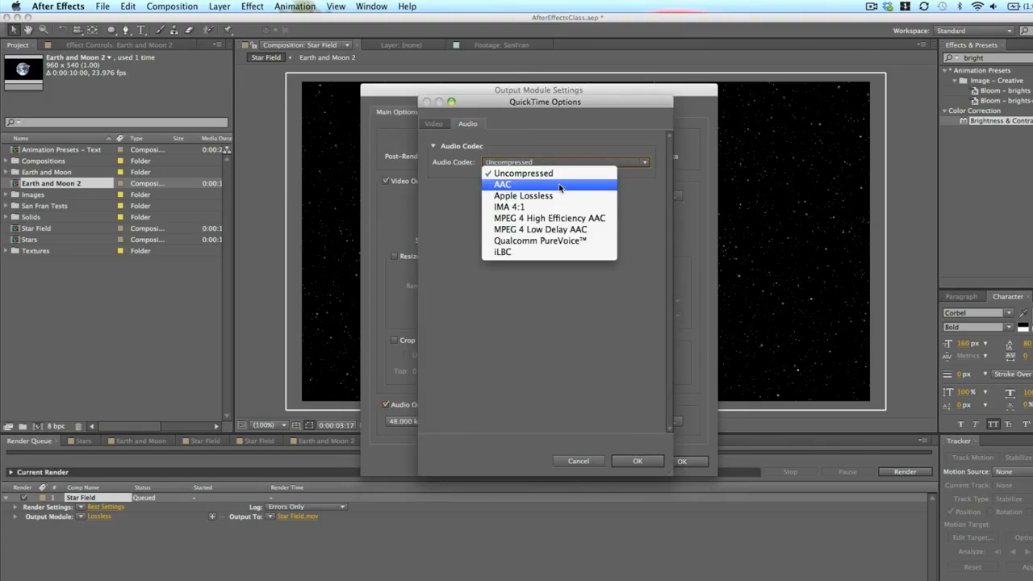
pyautogui.click(591, 136)
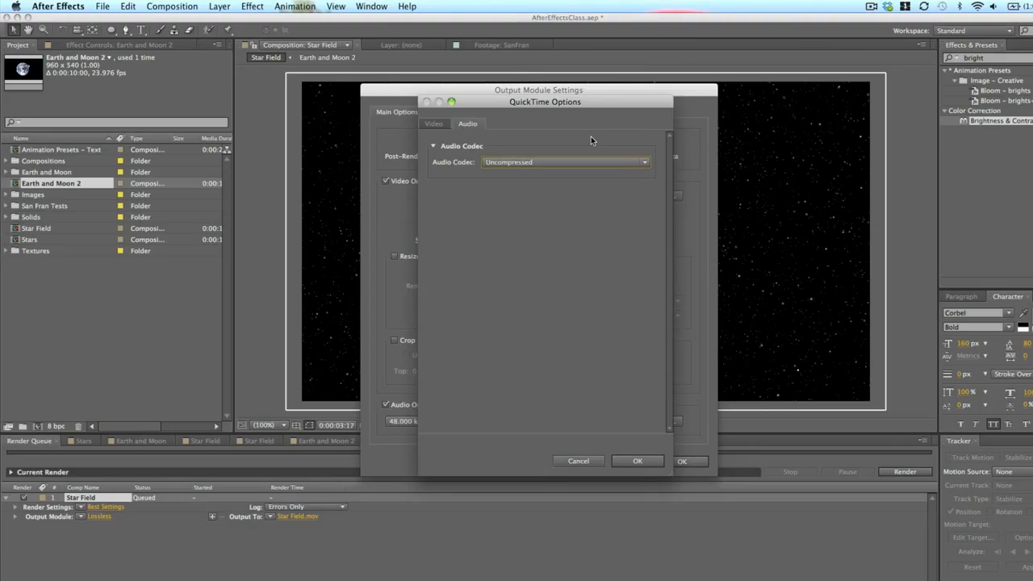
pyautogui.click(637, 462)
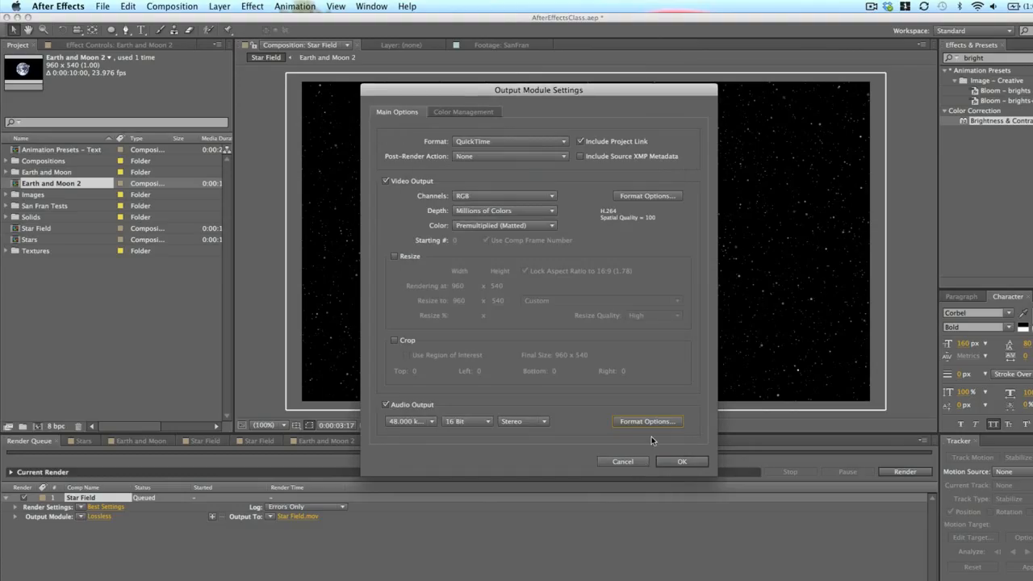
pyautogui.click(678, 461)
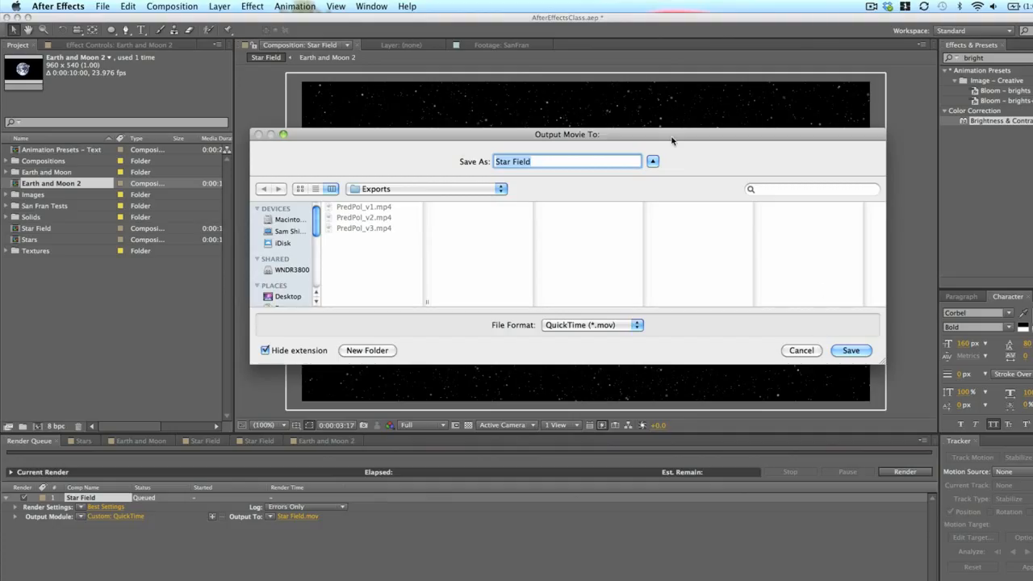
# - Keep the output file as Star Field.mov in the Exports folder and render the queued composition
pyautogui.click(802, 350)
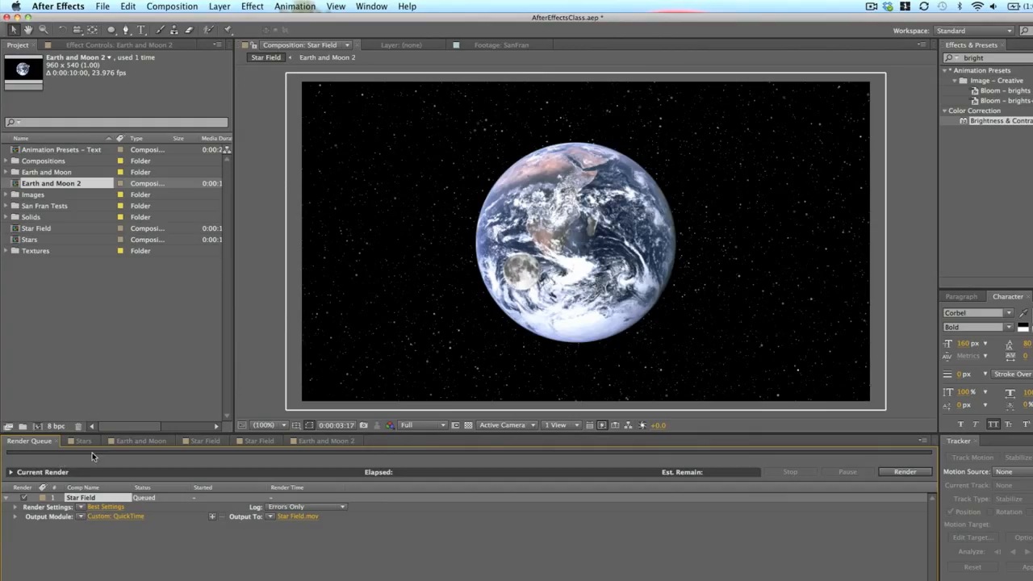
pyautogui.click(907, 472)
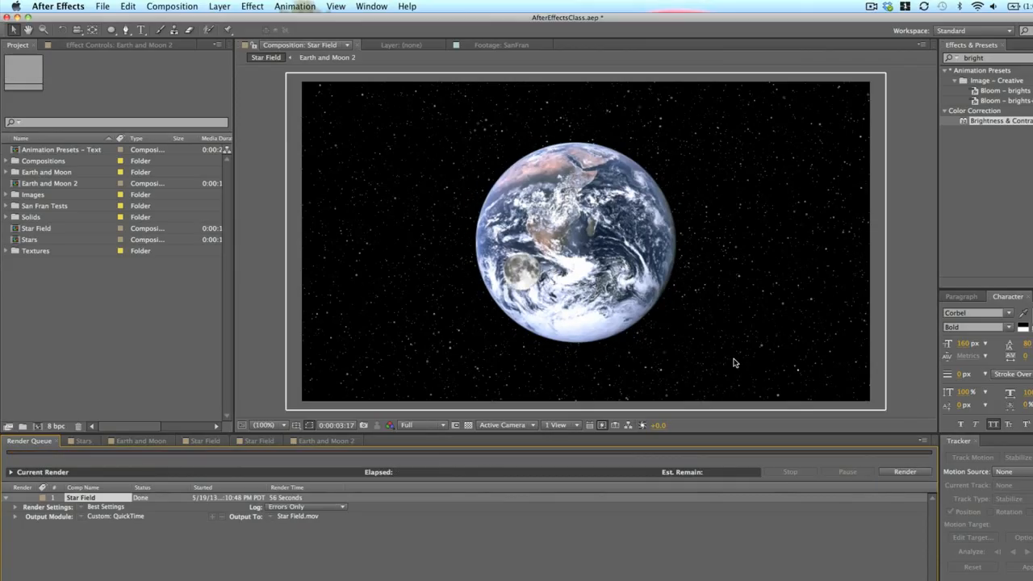
# - Switch to Finder and, in a new window, open the Exports folder inside Predpol on the Desktop
pyautogui.press('super+Tab')
pyautogui.press('super+Tab')
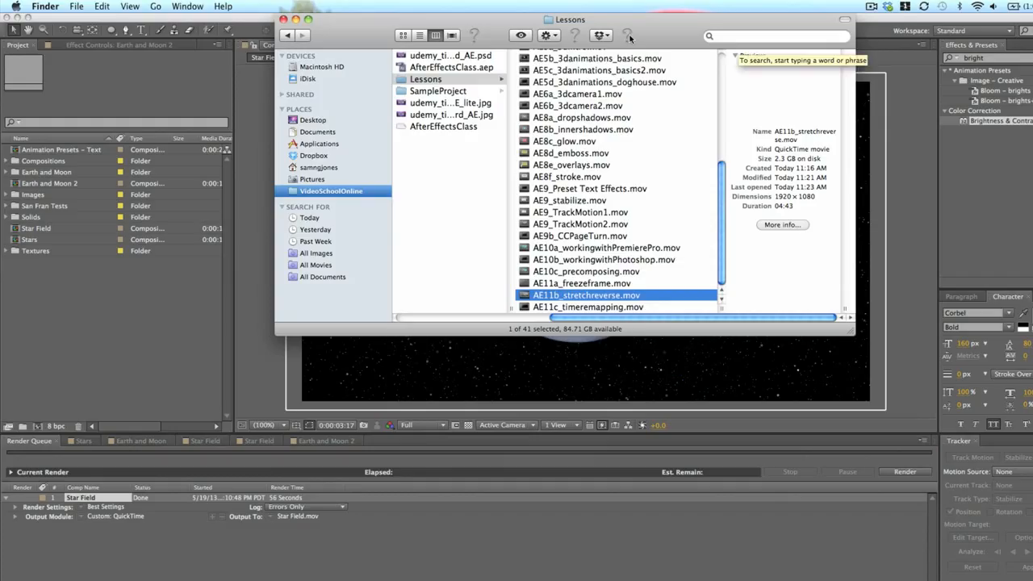
pyautogui.press('super+n')
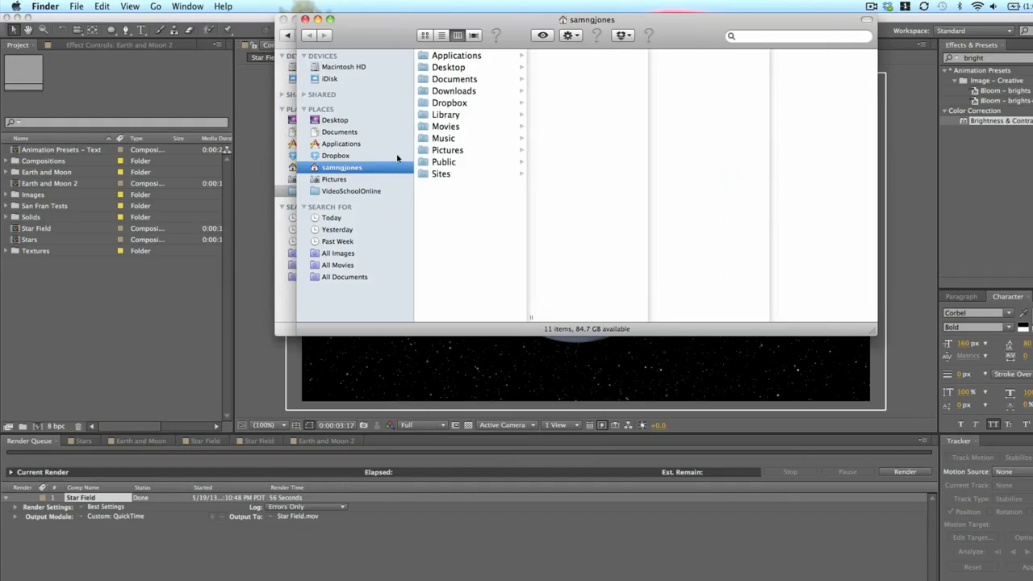
pyautogui.click(334, 120)
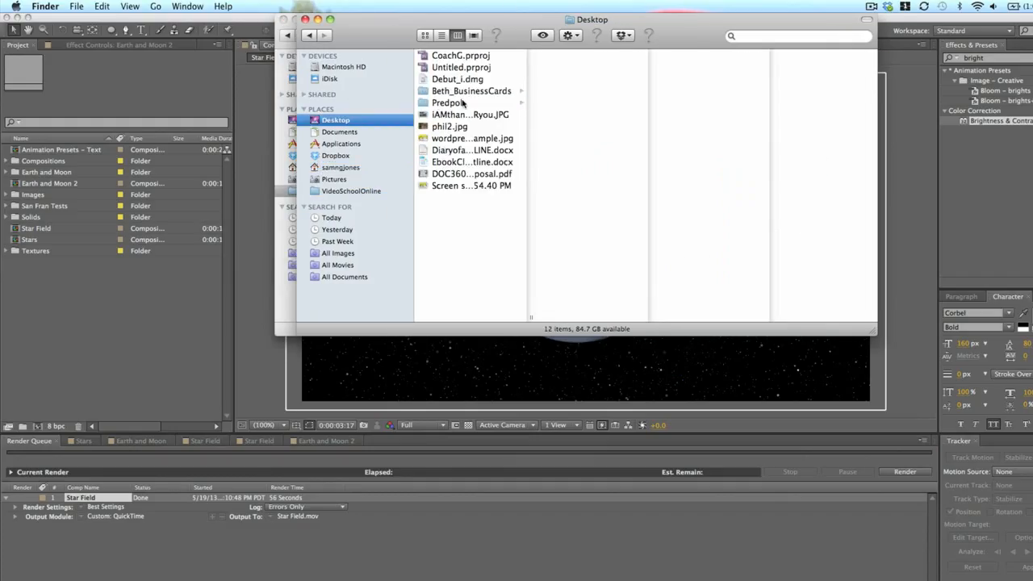
pyautogui.click(448, 103)
pyautogui.click(573, 102)
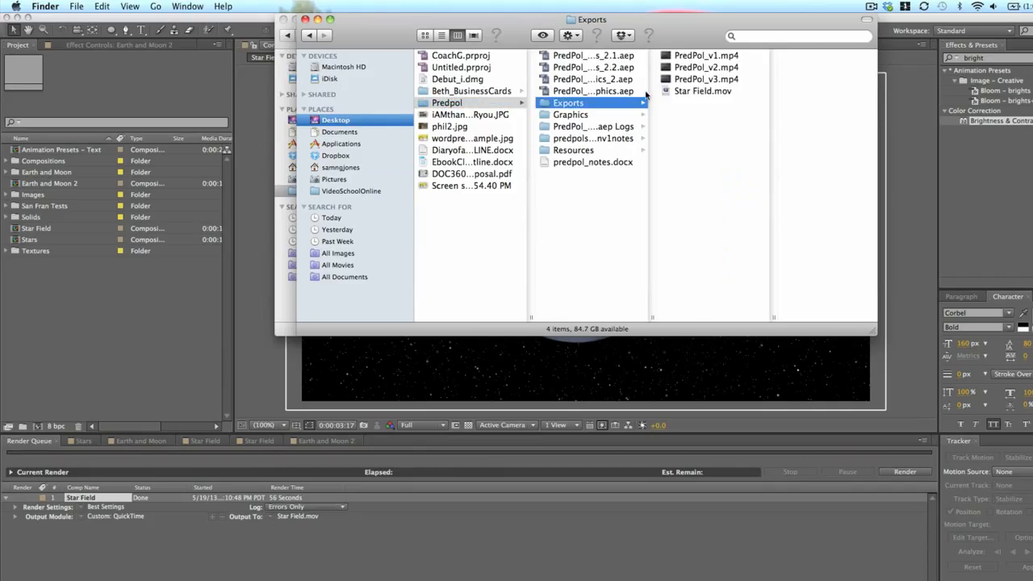
# - Open the rendered Star Field.mov in QuickTime Player and play it
pyautogui.click(702, 91)
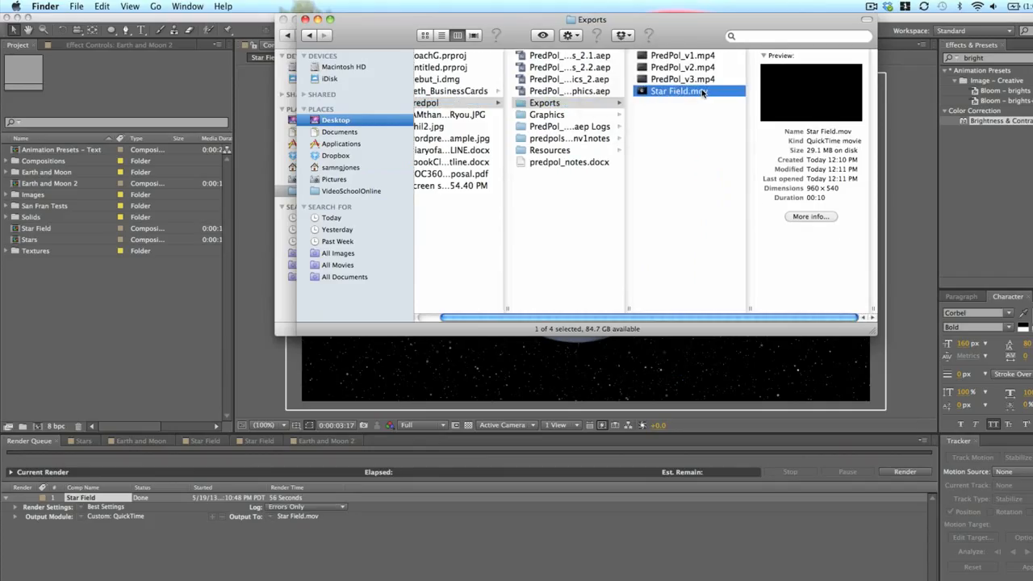
pyautogui.doubleClick(701, 89)
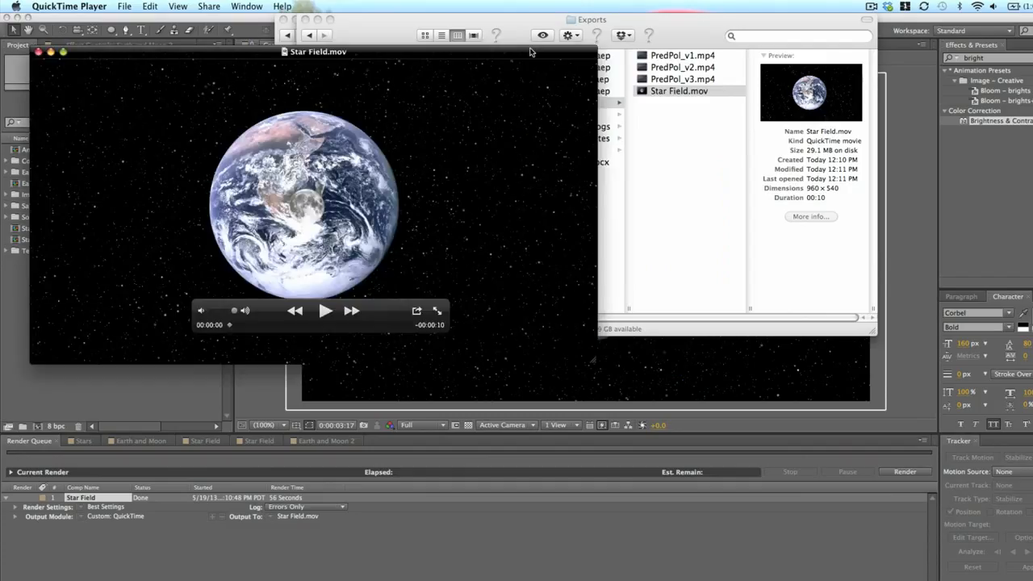
pyautogui.moveTo(530, 33); pyautogui.dragTo(790, 168)
pyautogui.press('space')
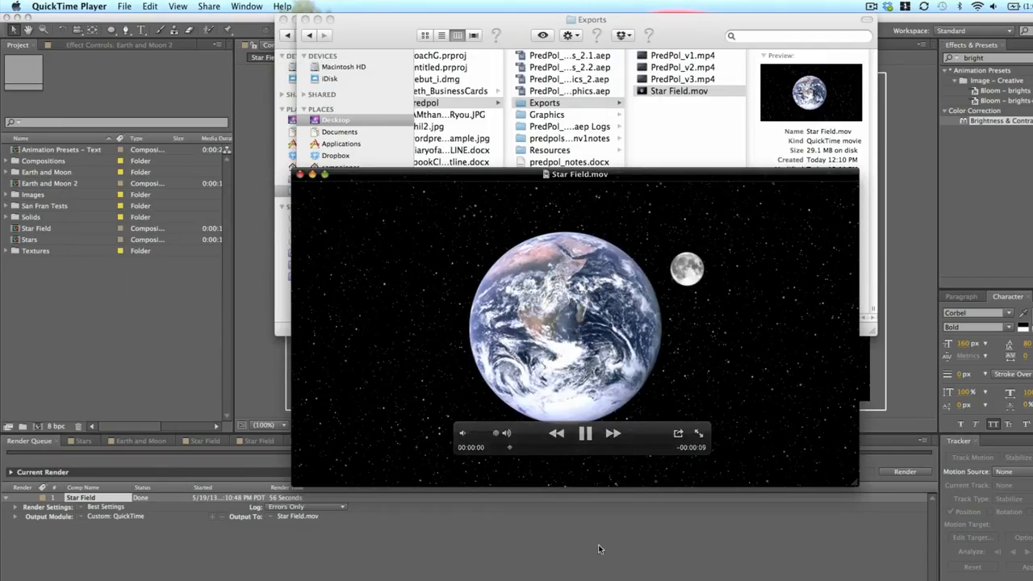